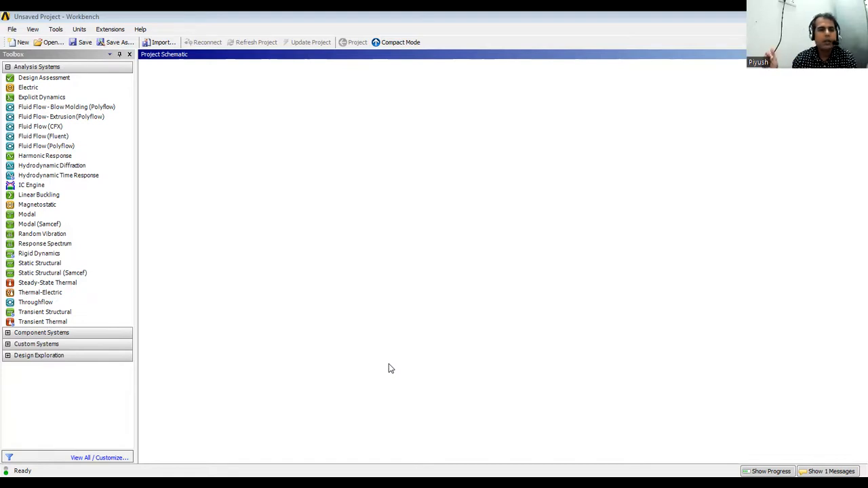
Start importing an existing project from the File menu, then cancel without choosing a file.
click(12, 30)
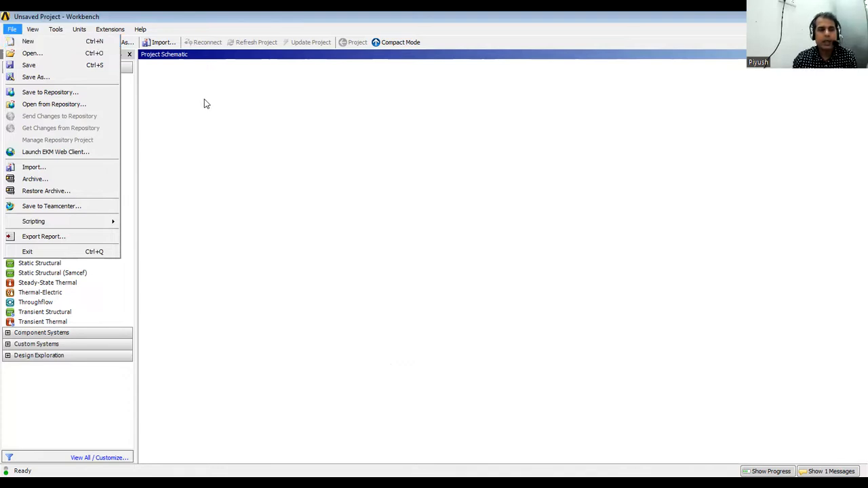
click(58, 170)
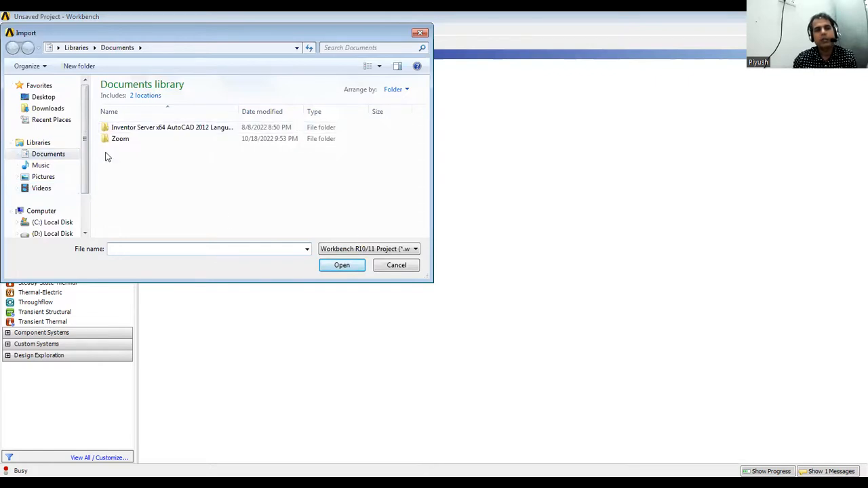
scroll(82, 157, down, 3)
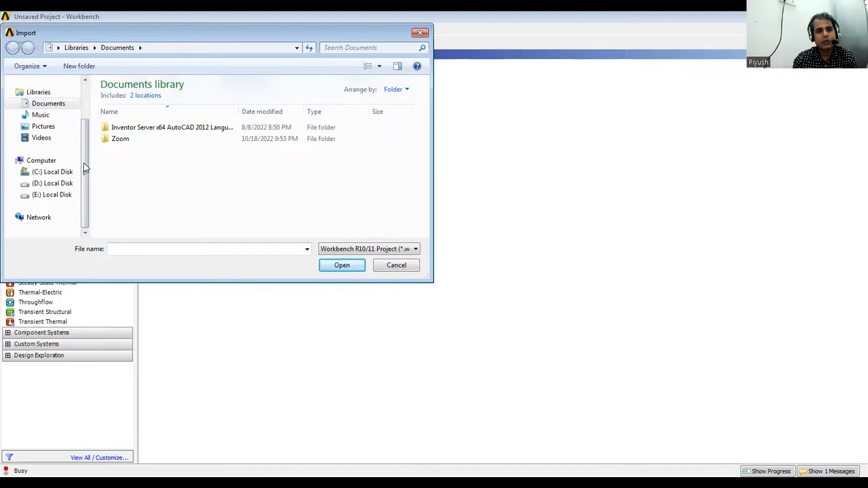
scroll(106, 143, up, 3)
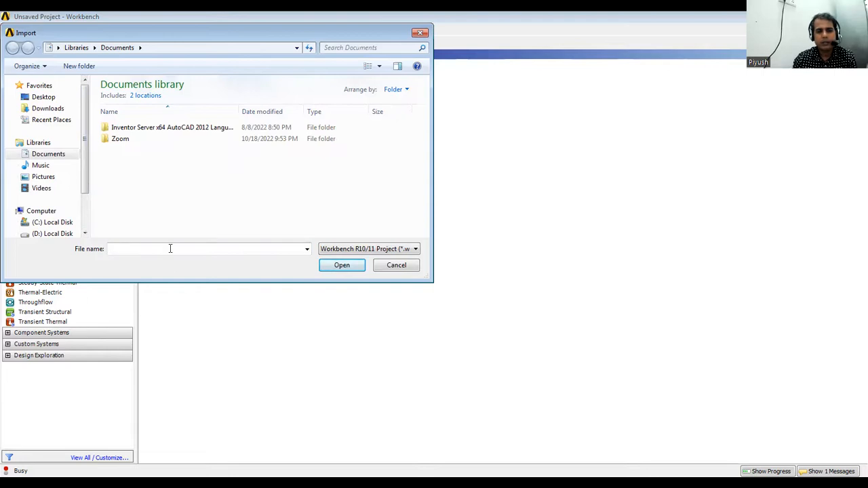
click(420, 33)
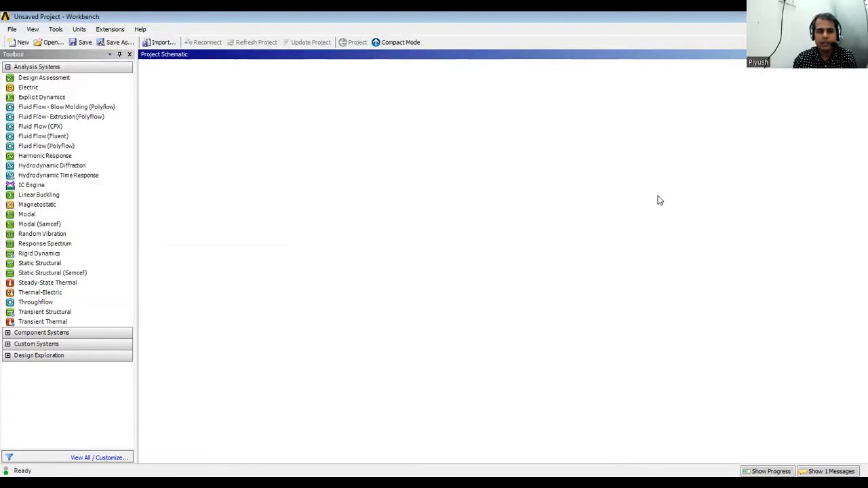
Add an Electric analysis system from the Toolbox as system A, keeping its default name.
click(47, 234)
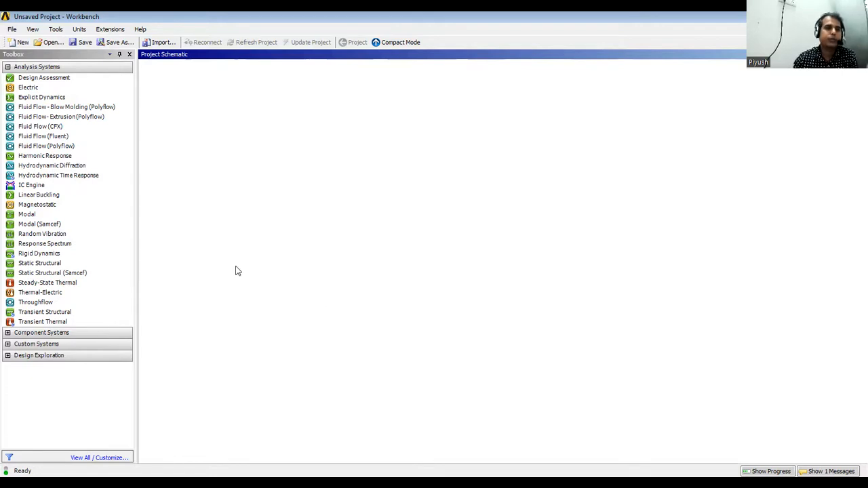
click(20, 108)
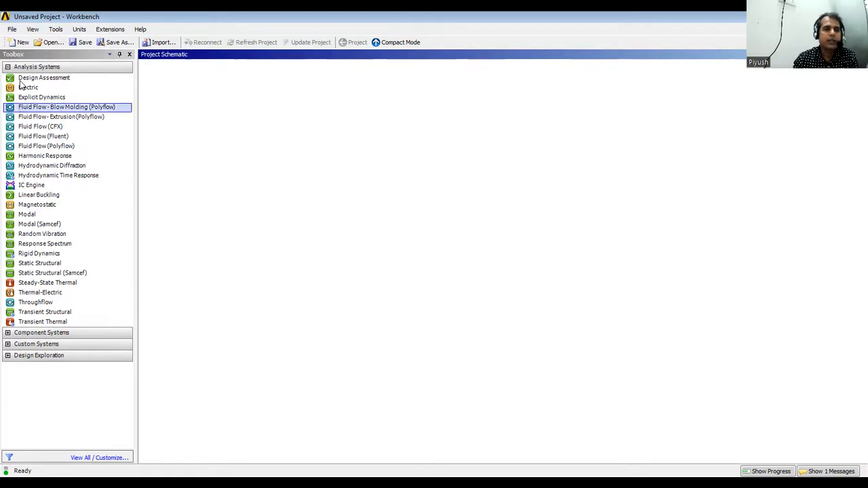
click(20, 78)
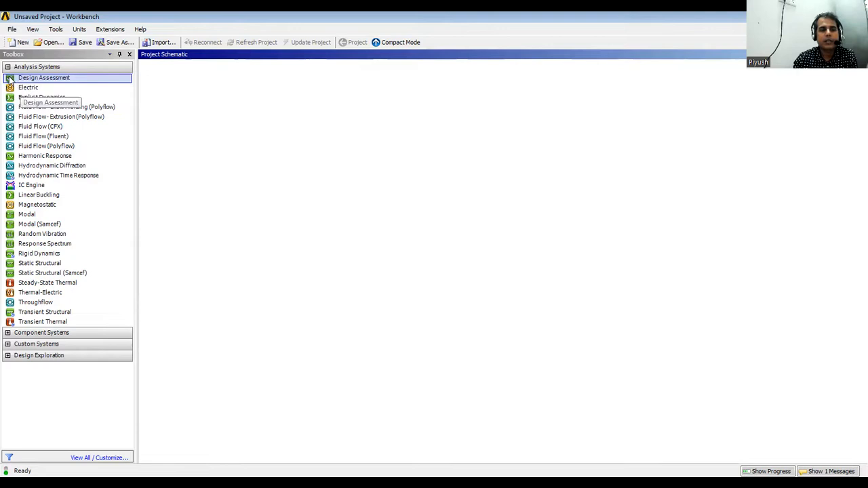
click(104, 80)
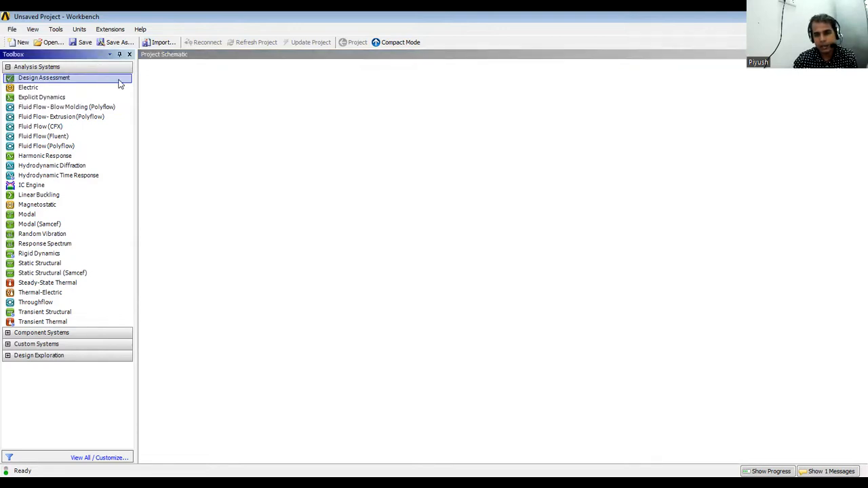
click(38, 88)
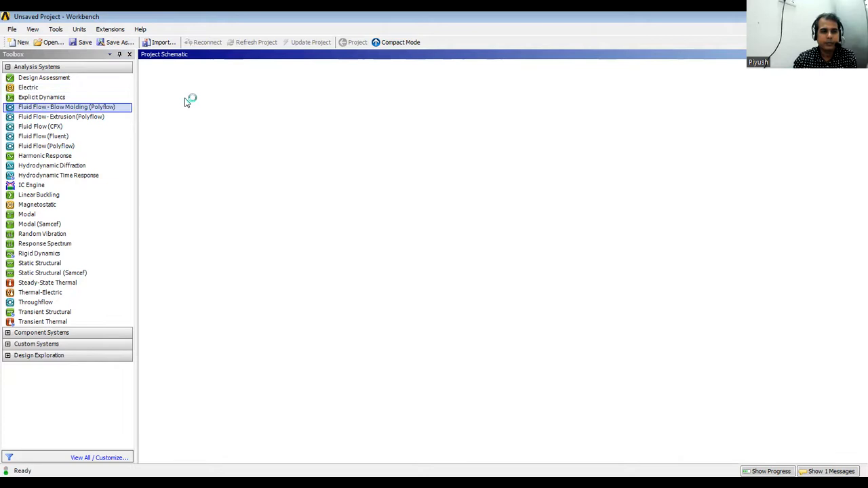
click(275, 271)
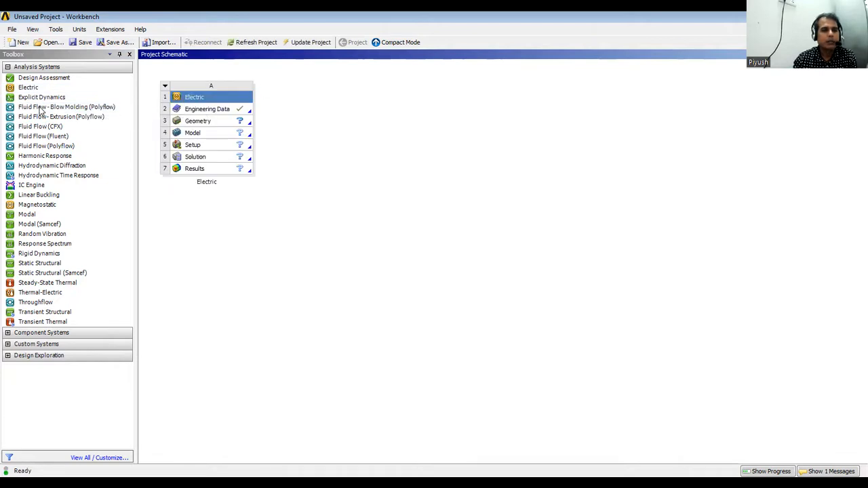
click(41, 107)
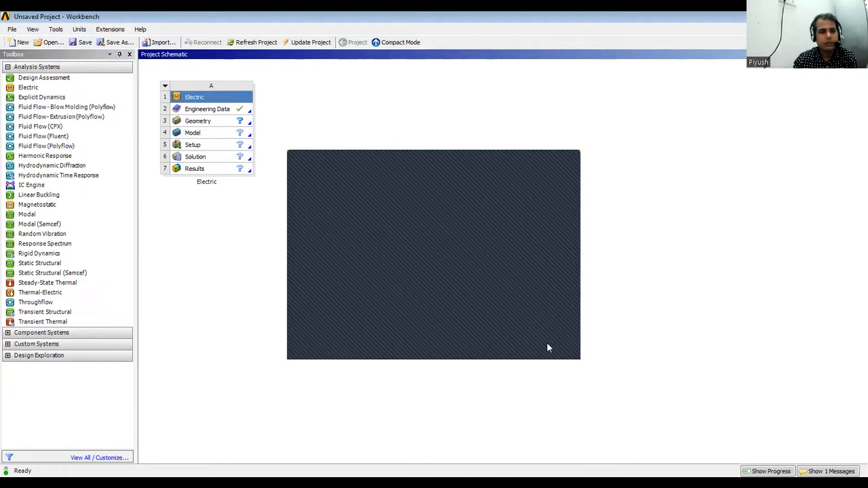
click(547, 343)
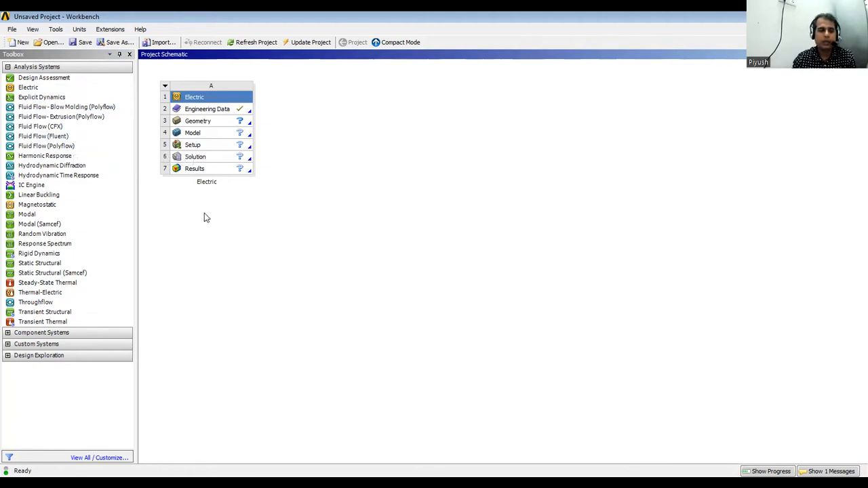
Place a Fluid Flow (Fluent) system B below Electric with its default name, then open its Geometry cell.
click(76, 138)
drag(76, 139, 86, 156)
double_click(79, 138)
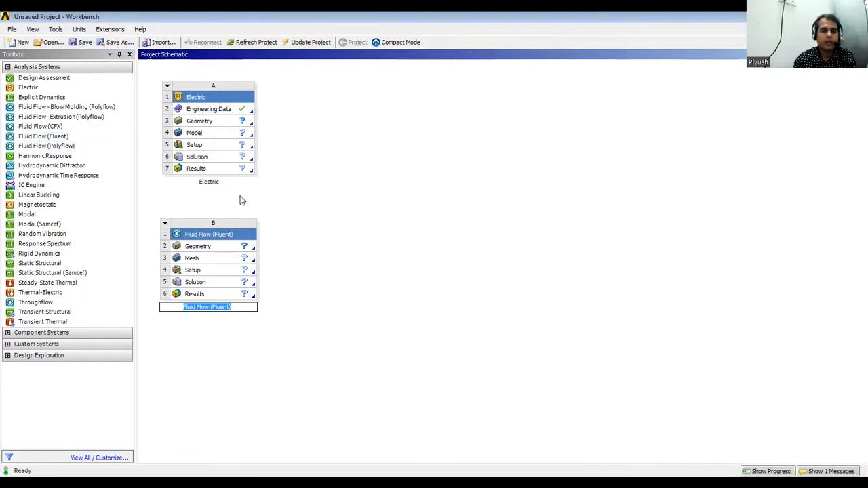
click(203, 248)
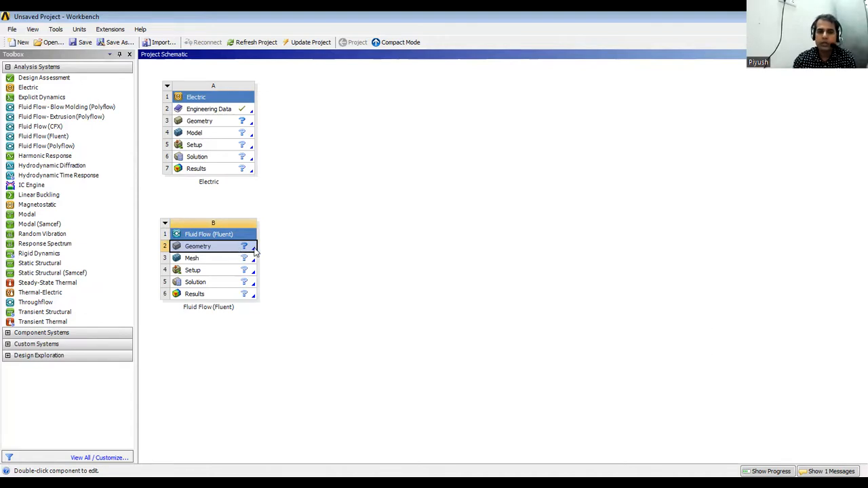
double_click(222, 249)
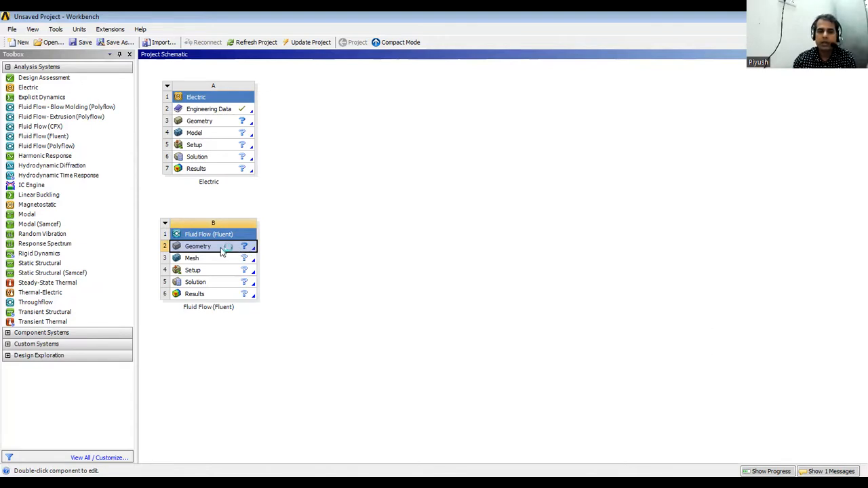
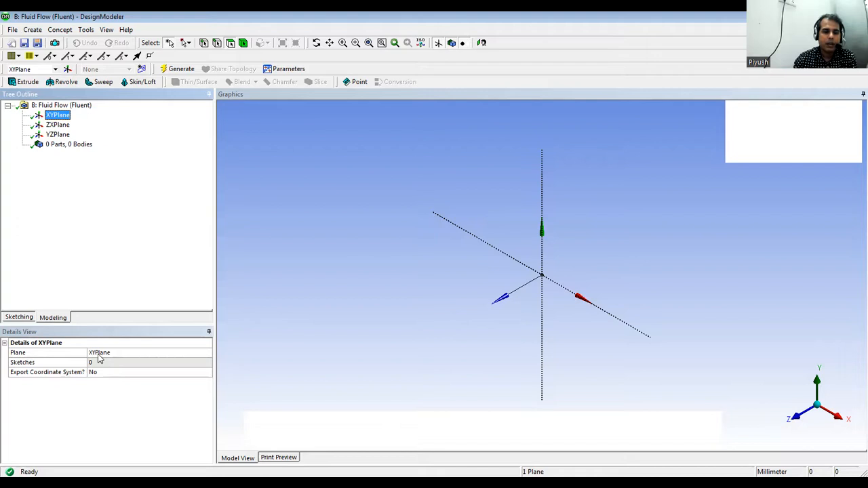
Draw a rectangle in Sketch1 on the XYPlane, from a Y-axis corner to an X-axis corner.
click(19, 317)
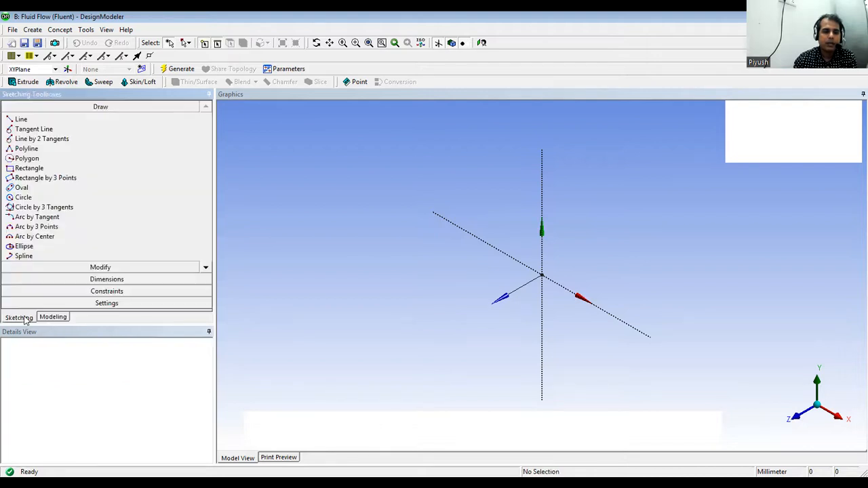
click(29, 169)
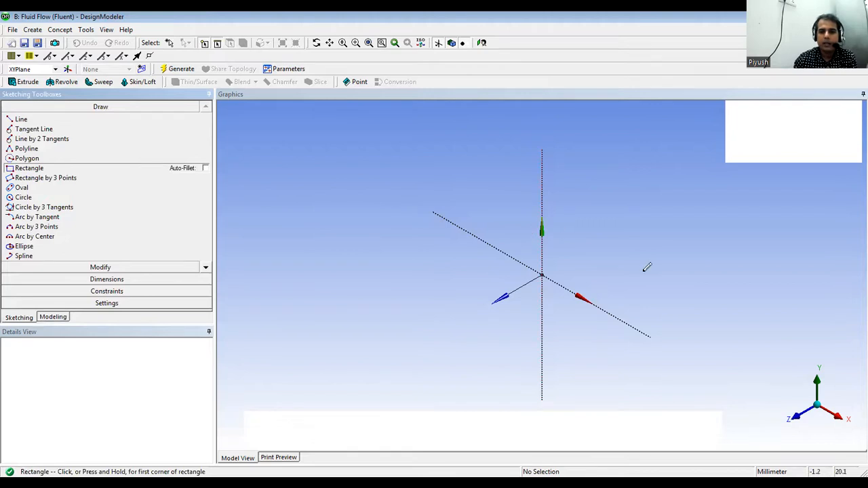
click(542, 217)
click(657, 341)
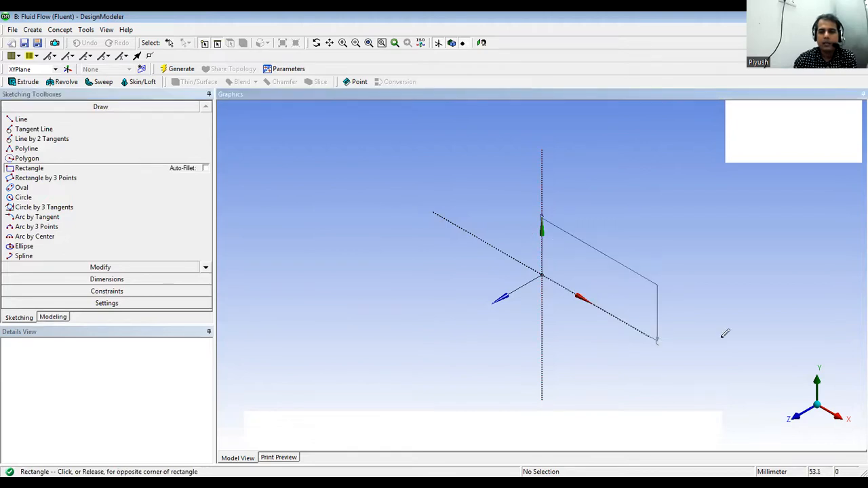
click(54, 317)
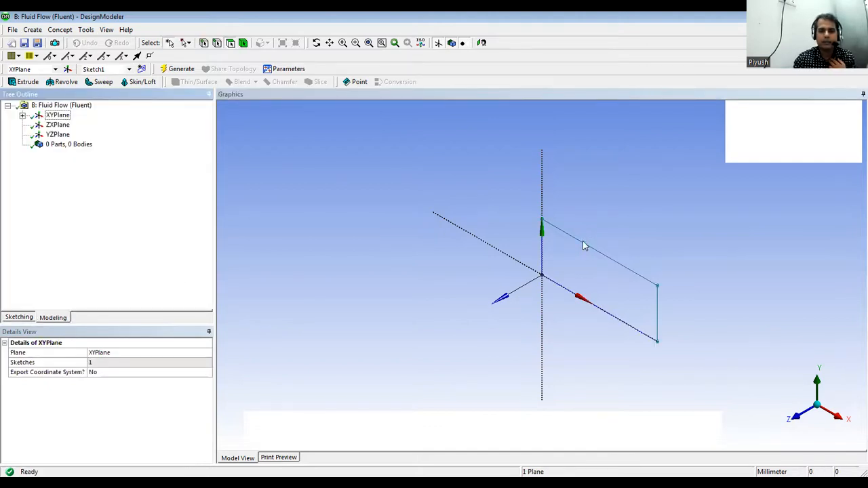
click(560, 271)
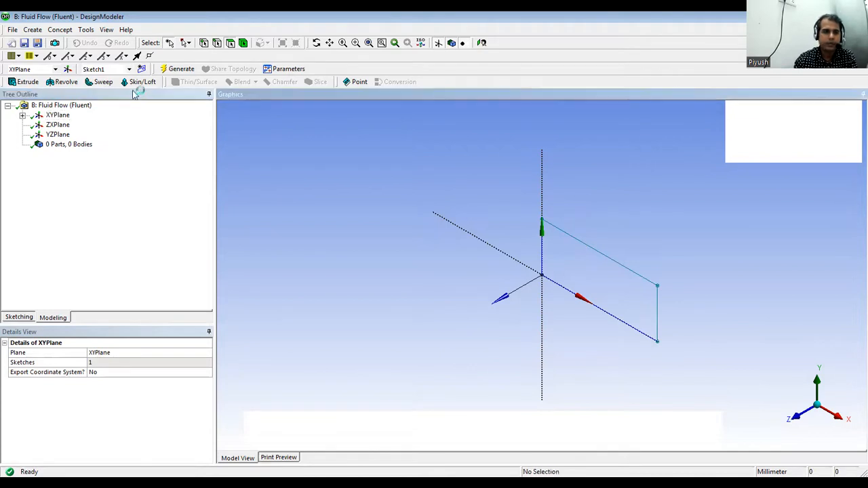
Create Extrude1 from Sketch1 using the Add Material operation.
click(17, 83)
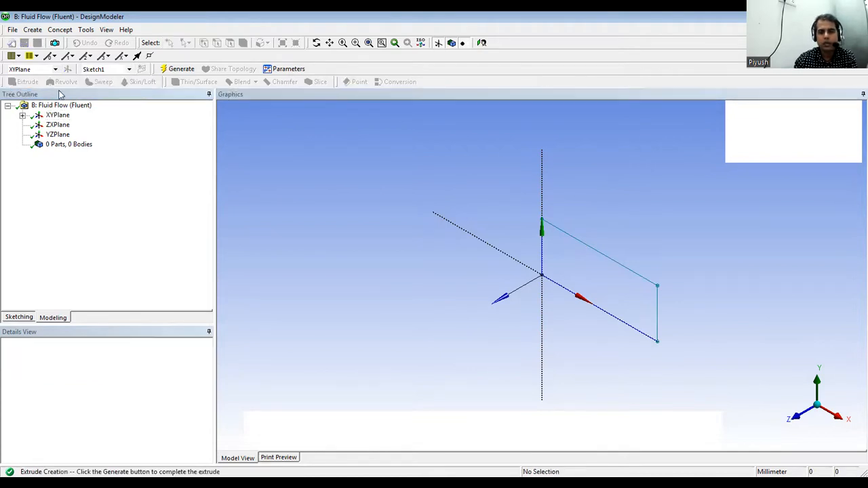
click(656, 304)
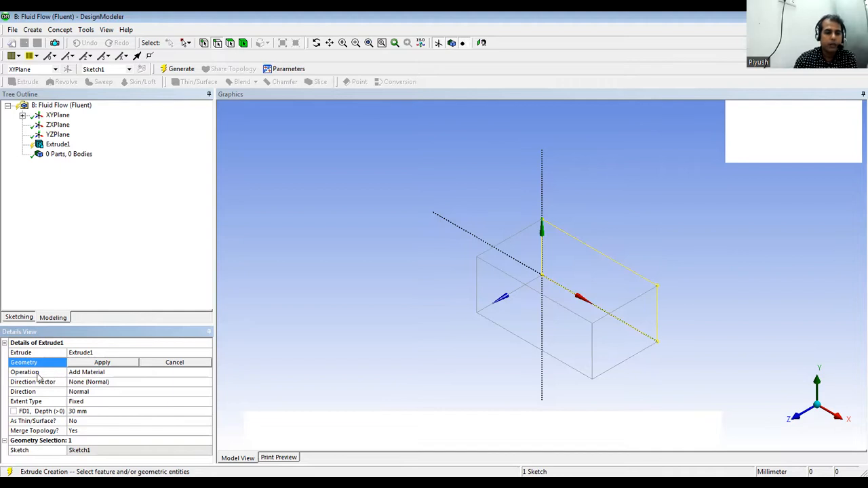
click(152, 374)
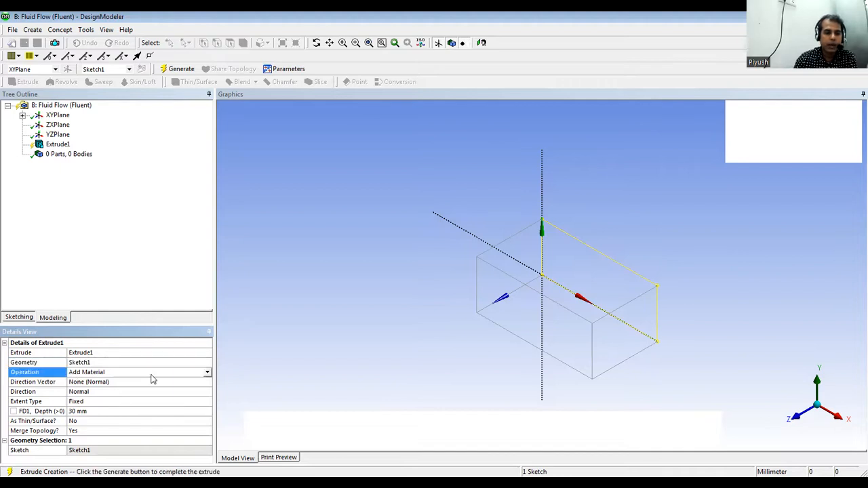
click(208, 373)
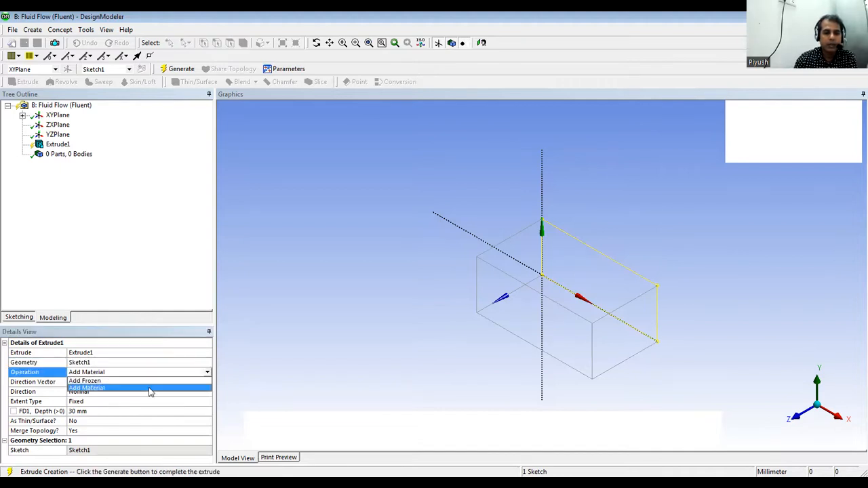
click(151, 388)
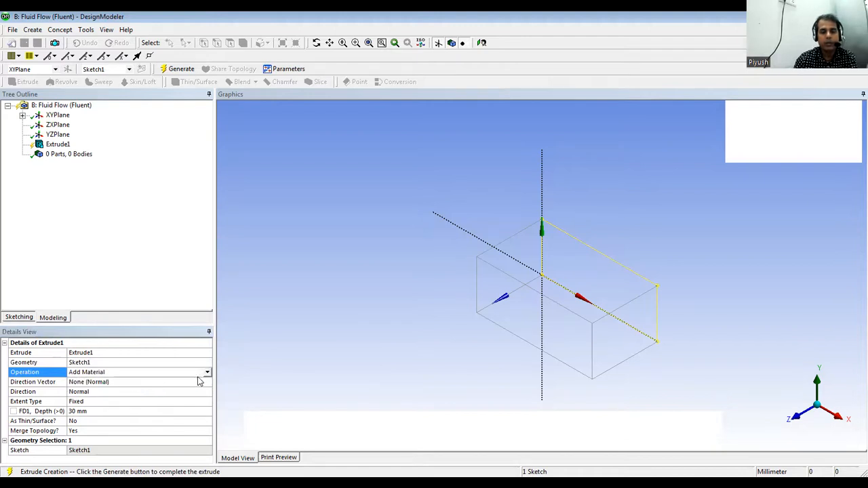
Keep the extrusion direction as None (Normal) with a 30 mm depth, ready to generate.
click(40, 382)
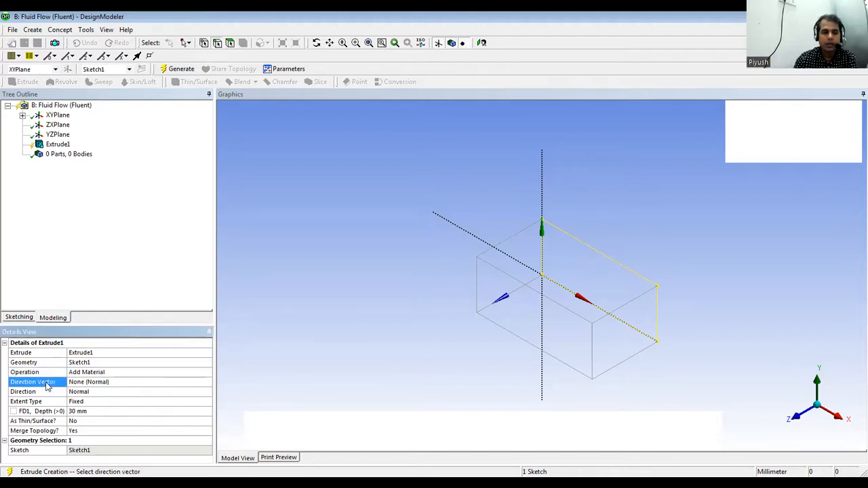
click(99, 384)
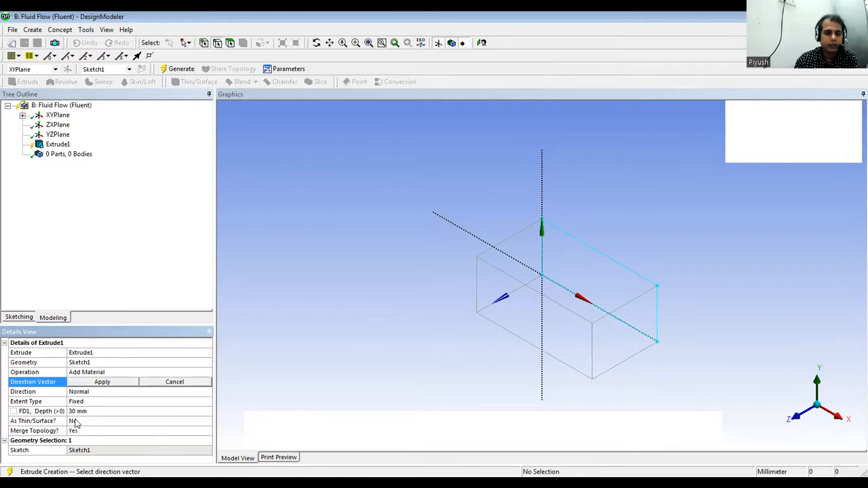
click(112, 353)
click(109, 353)
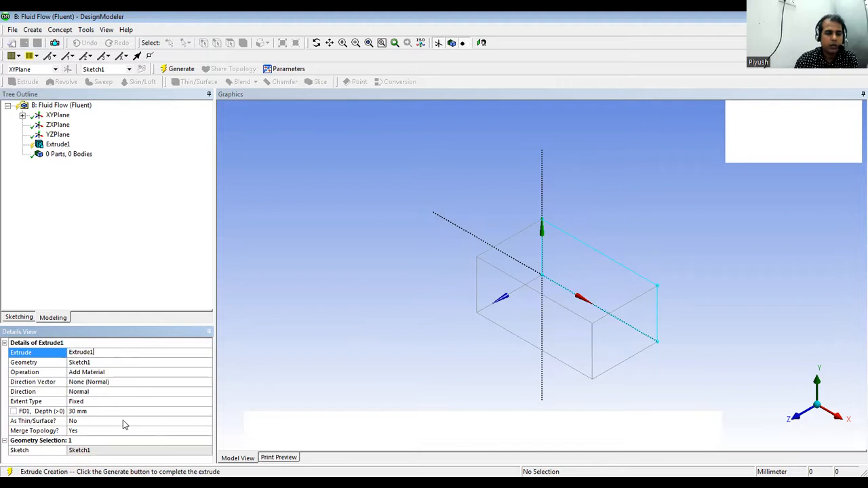
click(272, 377)
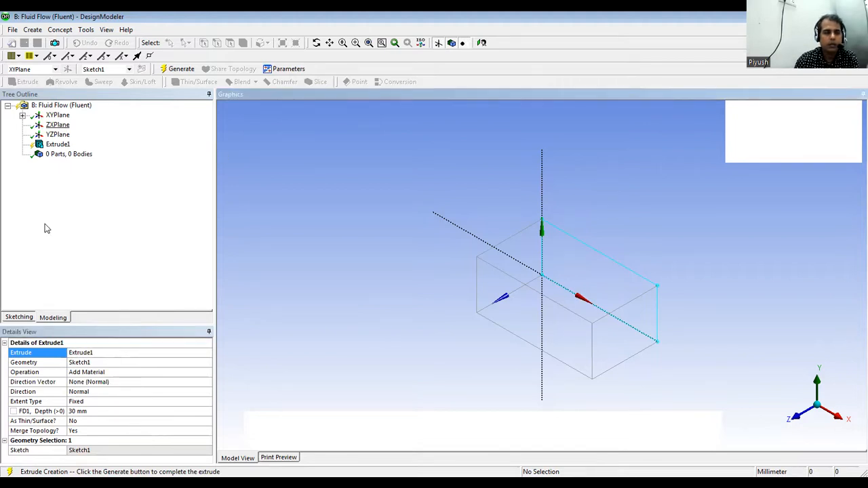
click(50, 318)
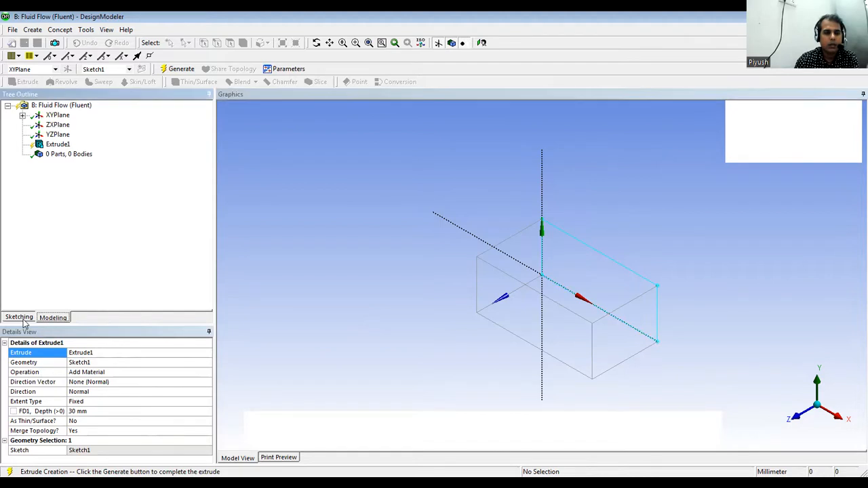
click(515, 286)
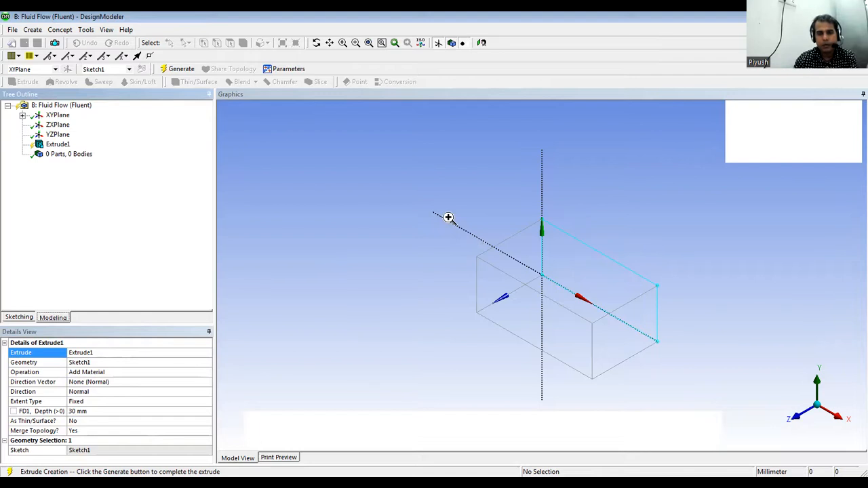
right_click(391, 186)
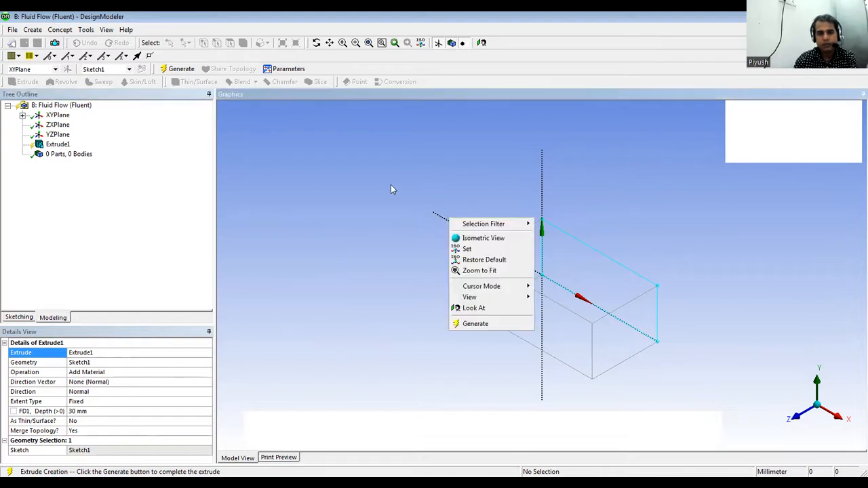
Generate Extrude1 as a solid 30 mm block and orbit and zoom to inspect its faces.
click(473, 324)
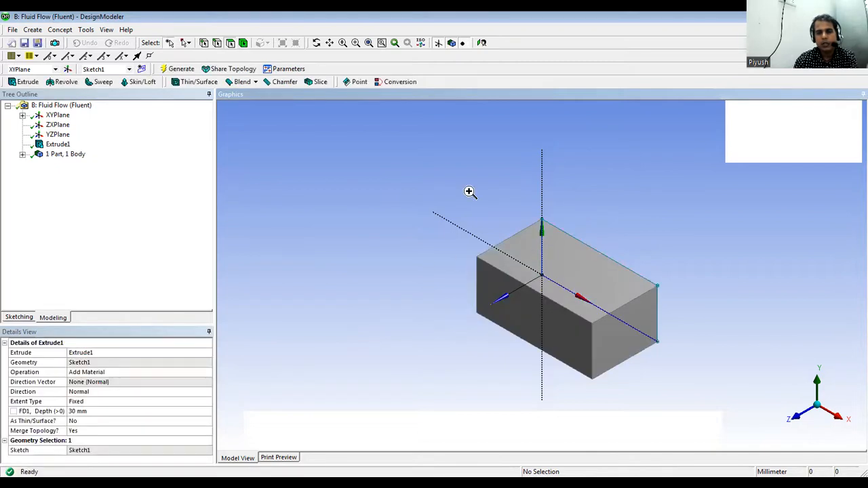
scroll(469, 192, up, 5)
middle_drag(763, 345, 507, 263)
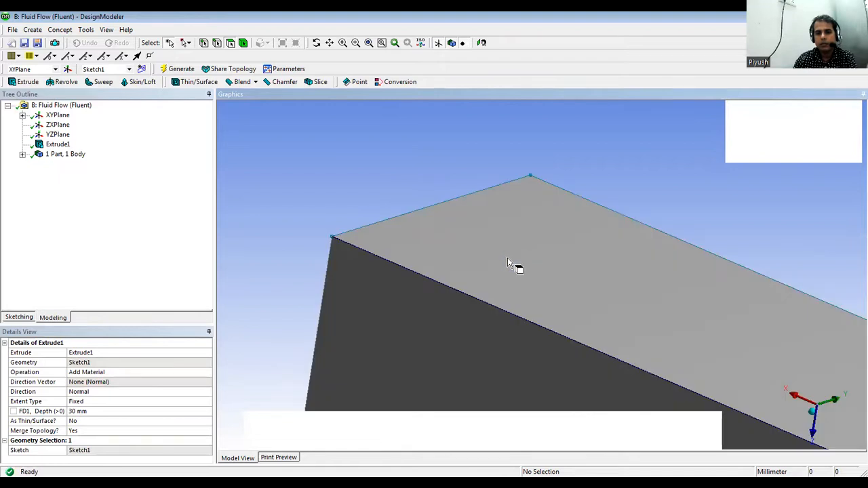
scroll(509, 258, down, 3)
scroll(634, 316, down, 3)
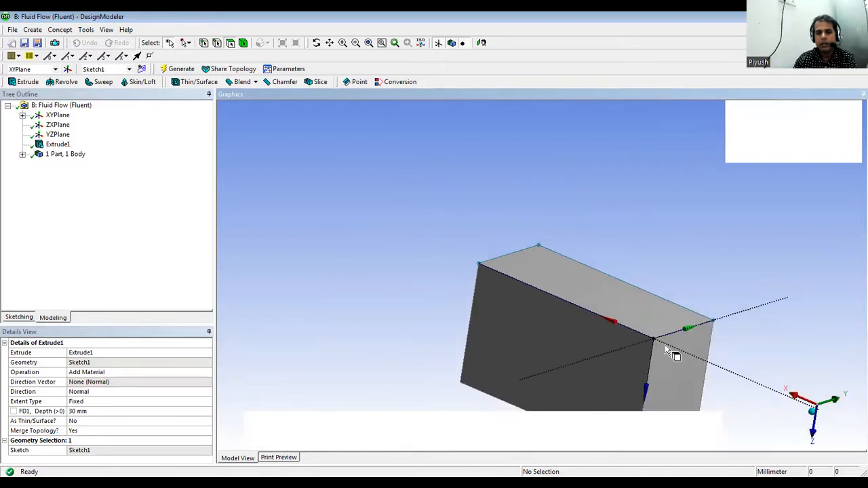
middle_drag(664, 344, 552, 359)
middle_drag(692, 345, 771, 287)
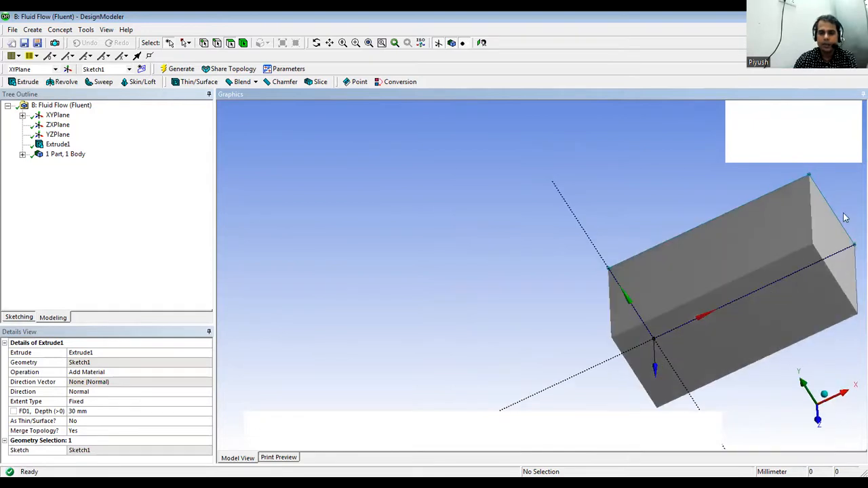
middle_drag(845, 217, 759, 242)
middle_drag(784, 291, 841, 233)
right_drag(448, 291, 483, 281)
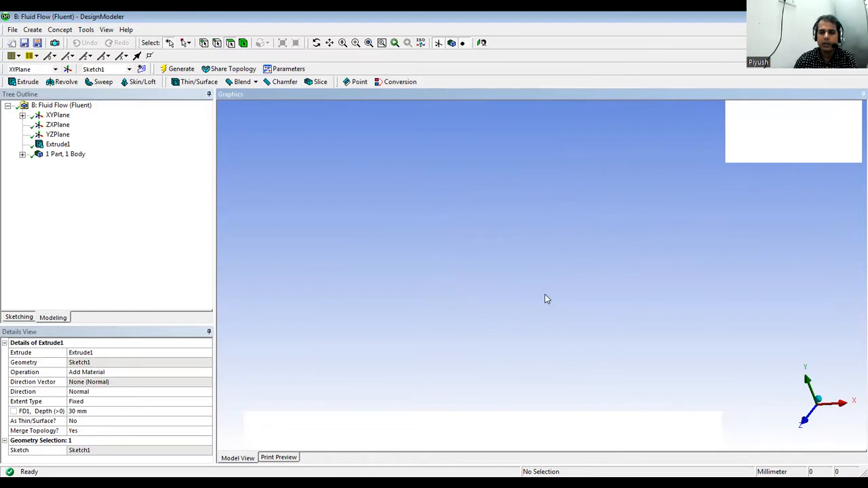
middle_drag(545, 297, 497, 285)
scroll(515, 288, down, 3)
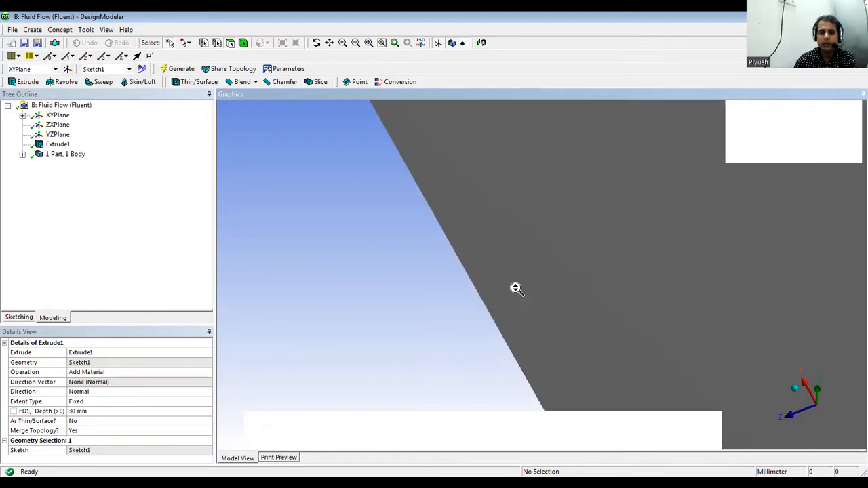
scroll(515, 287, down, 3)
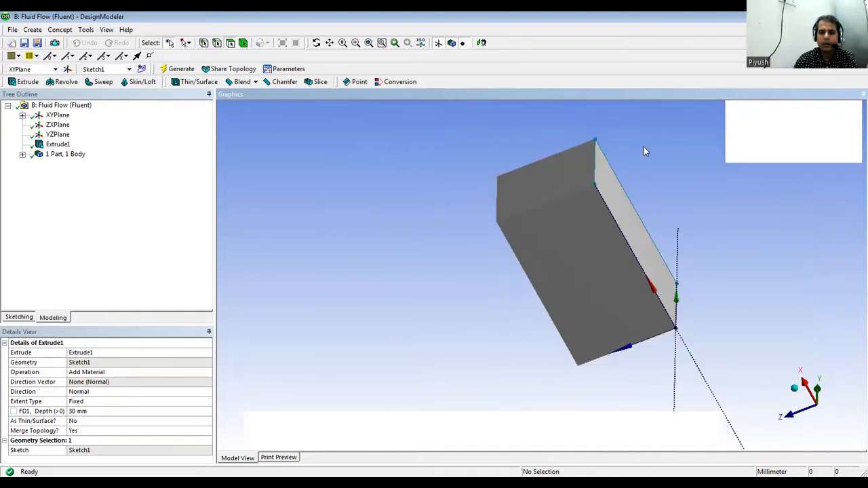
middle_drag(648, 138, 591, 201)
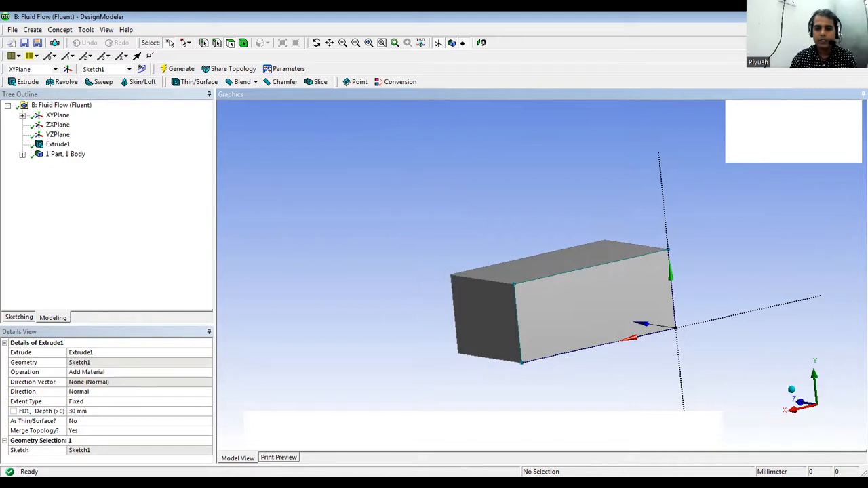
Switch to the Workbench window, where Fluent Geometry and Mesh now show up to date.
key(alt+Tab)
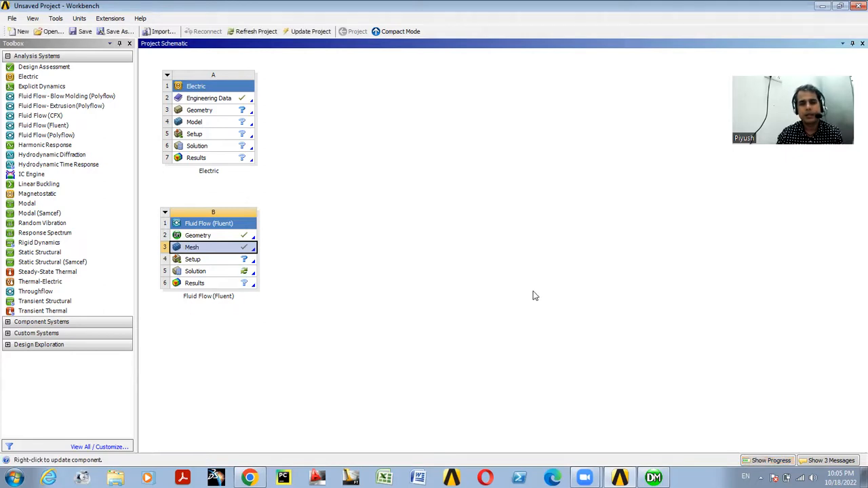
scroll(535, 295, down, 1)
scroll(535, 295, up, 1)
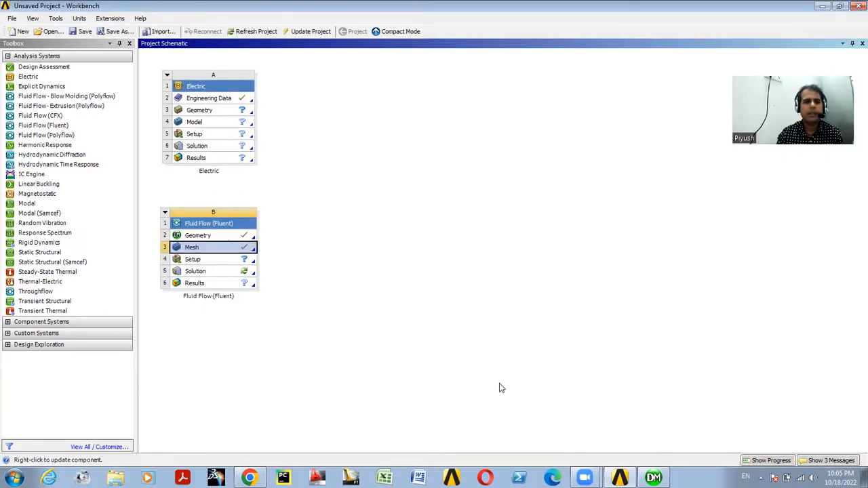
click(251, 102)
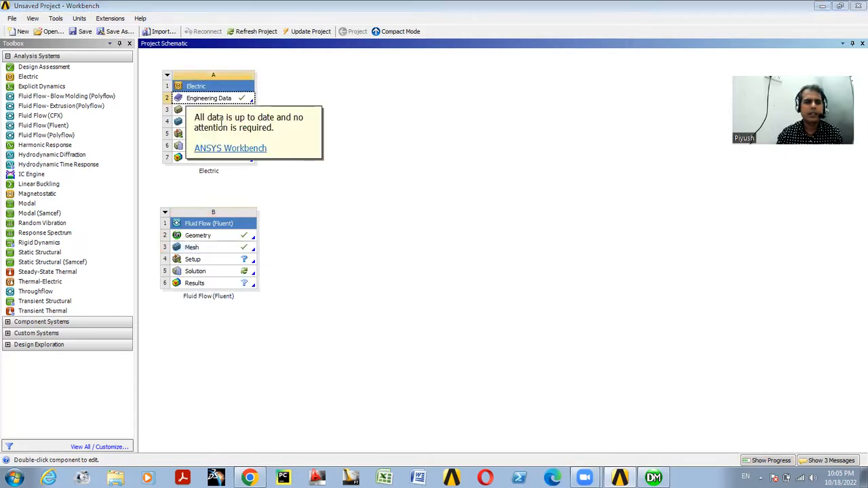
click(269, 331)
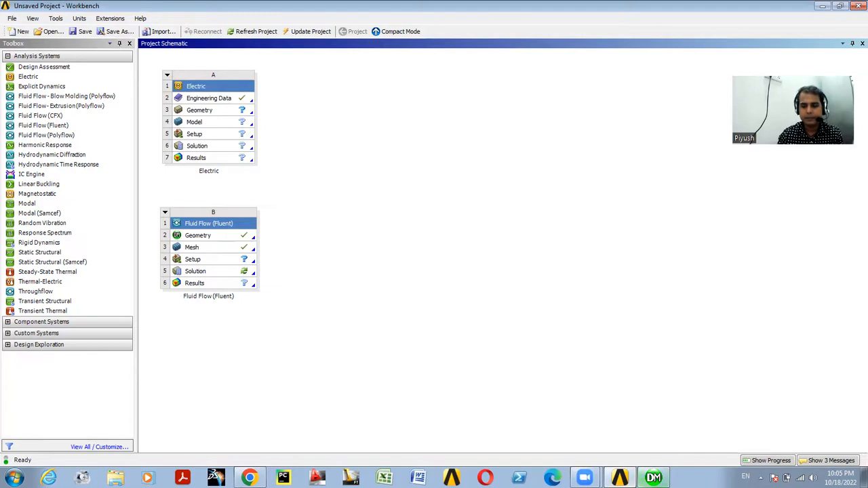
click(653, 478)
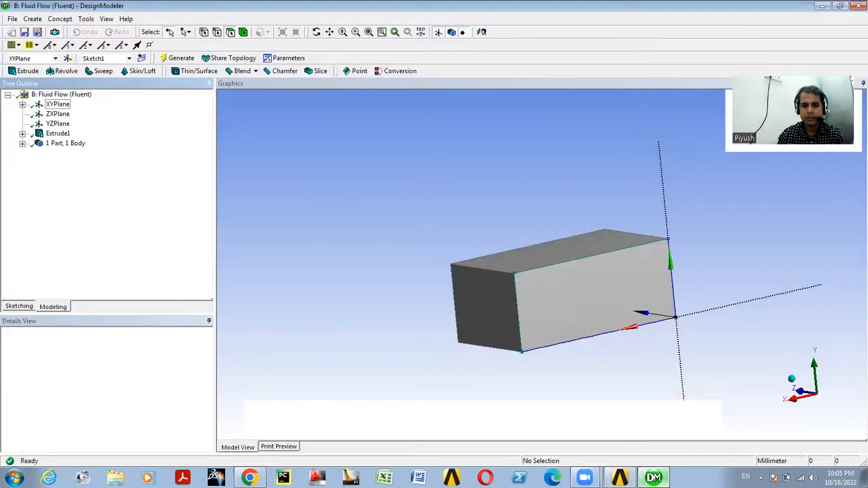
click(656, 477)
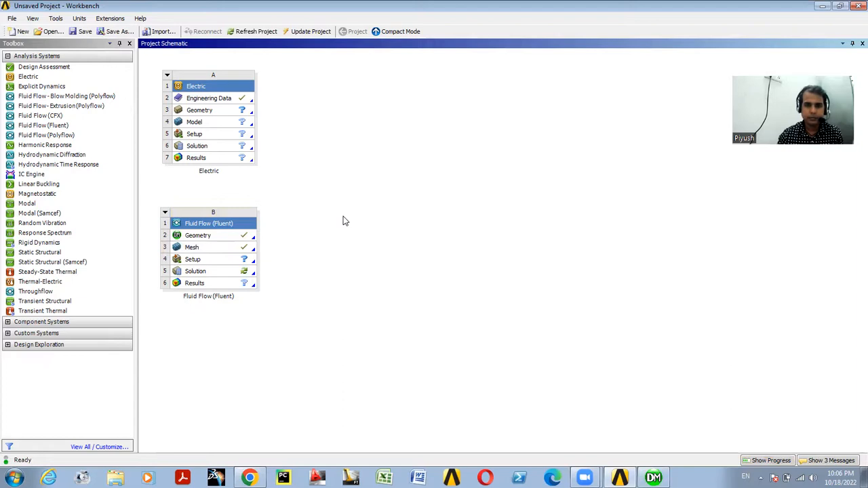
scroll(213, 230, down, 1)
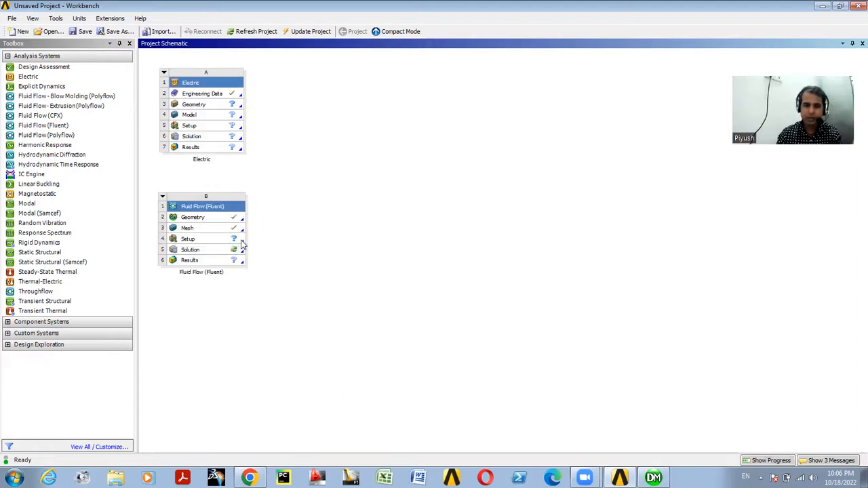
click(242, 240)
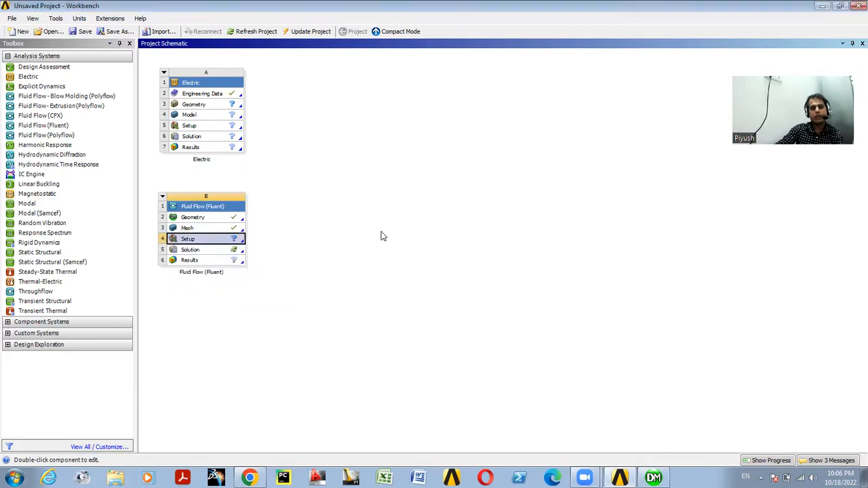
Run Update Project and allow the Java(TM) Platform SE binary through the Windows firewall.
click(306, 31)
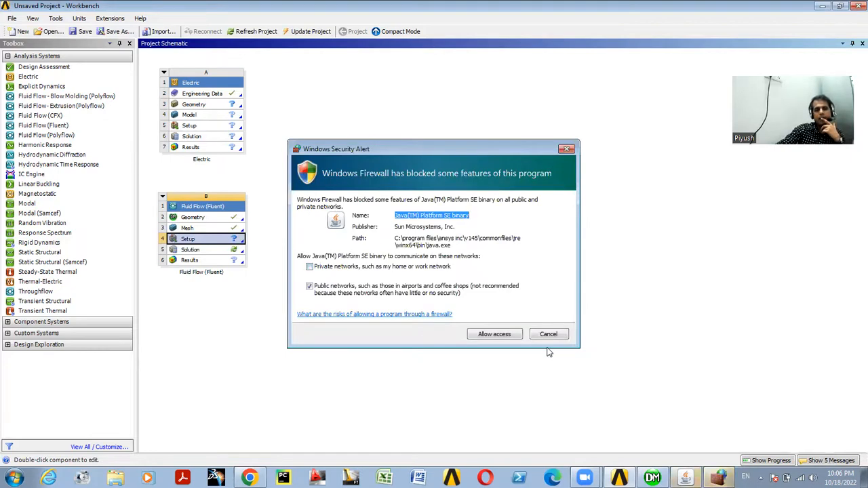
click(487, 341)
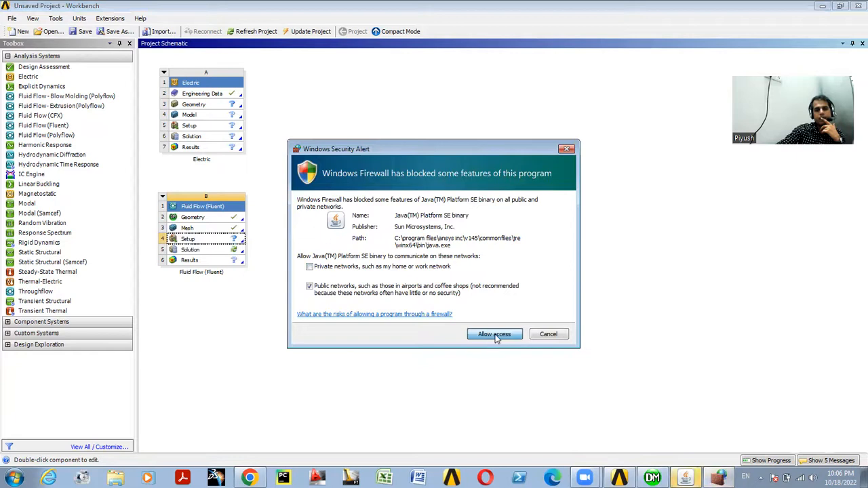